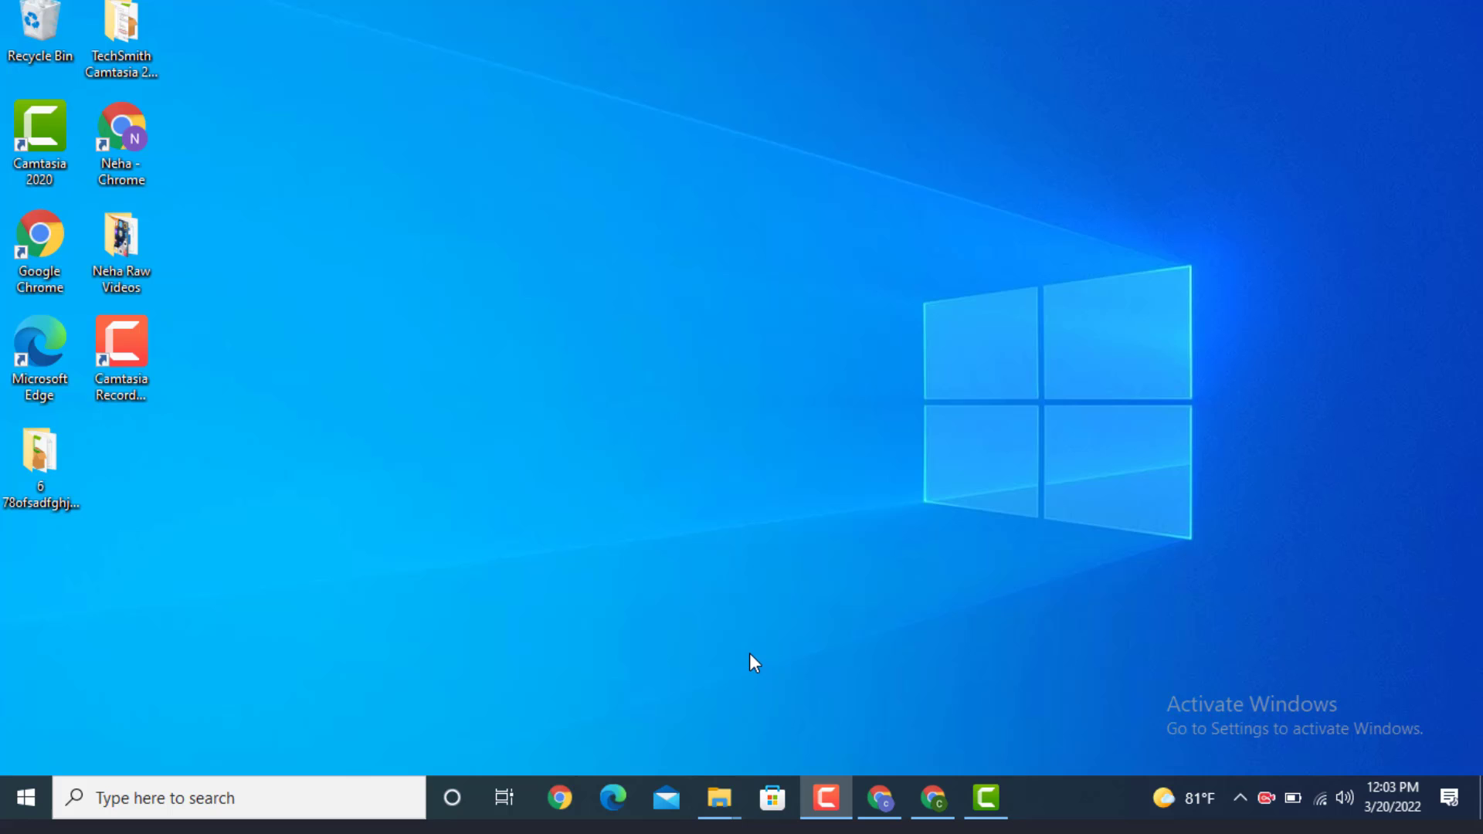
Step: Launch Chrome and load mortalkombat.com from the address bar autocomplete
{"action": "left_click", "coordinate": [934, 798]}
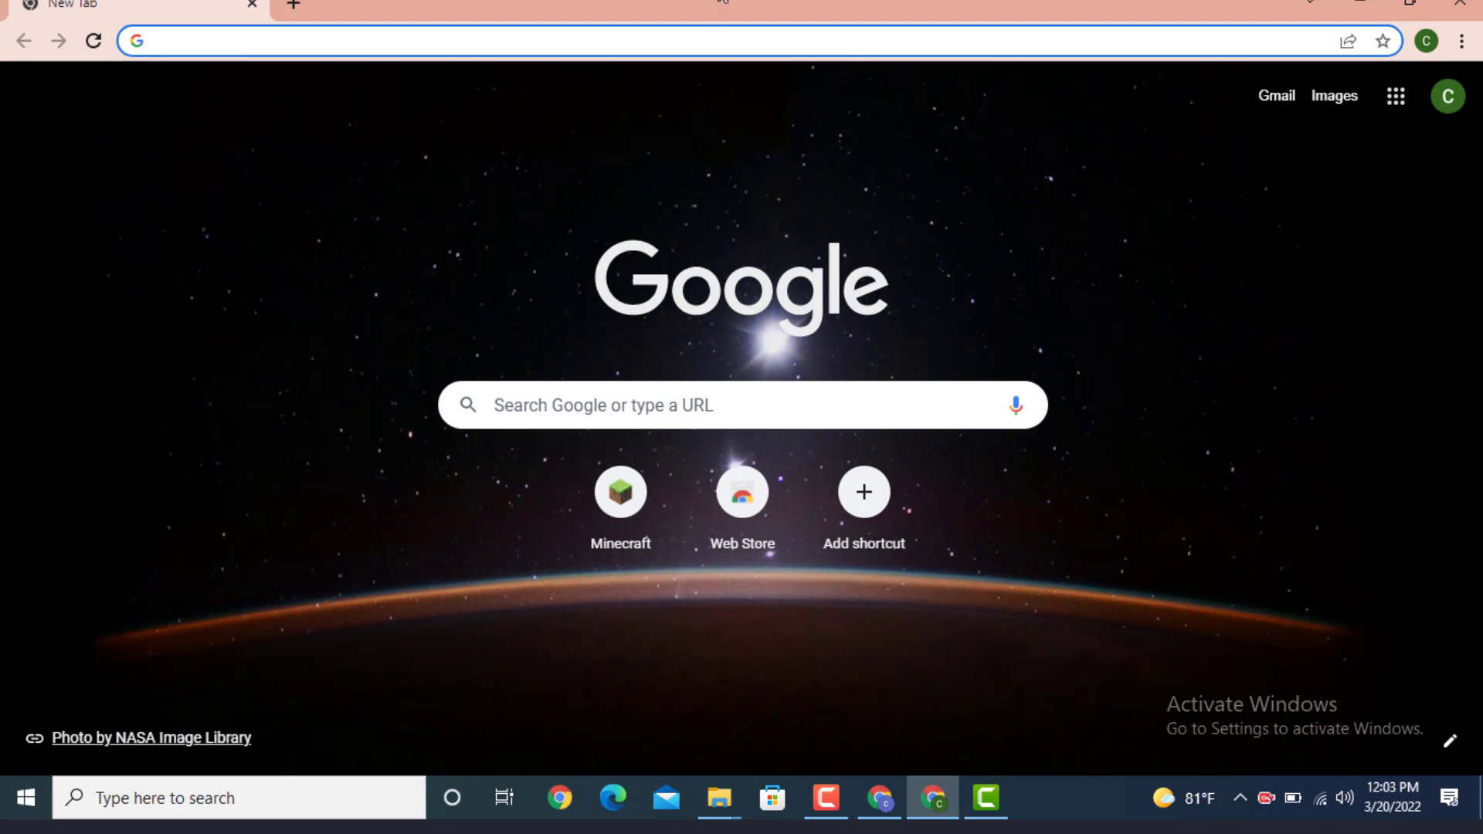
{"action": "left_click", "coordinate": [682, 42]}
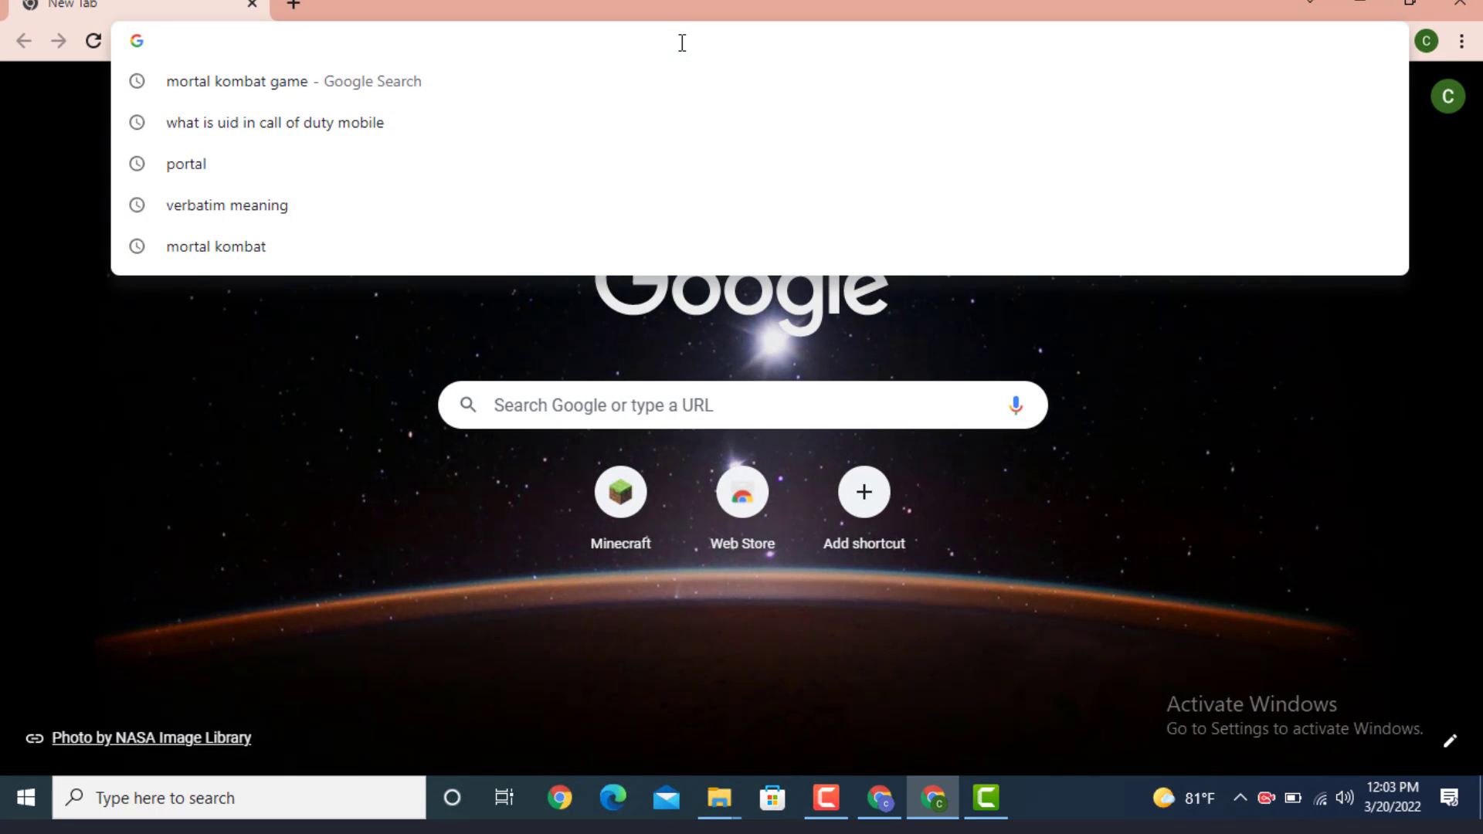
{"action": "key", "text": "Escape"}
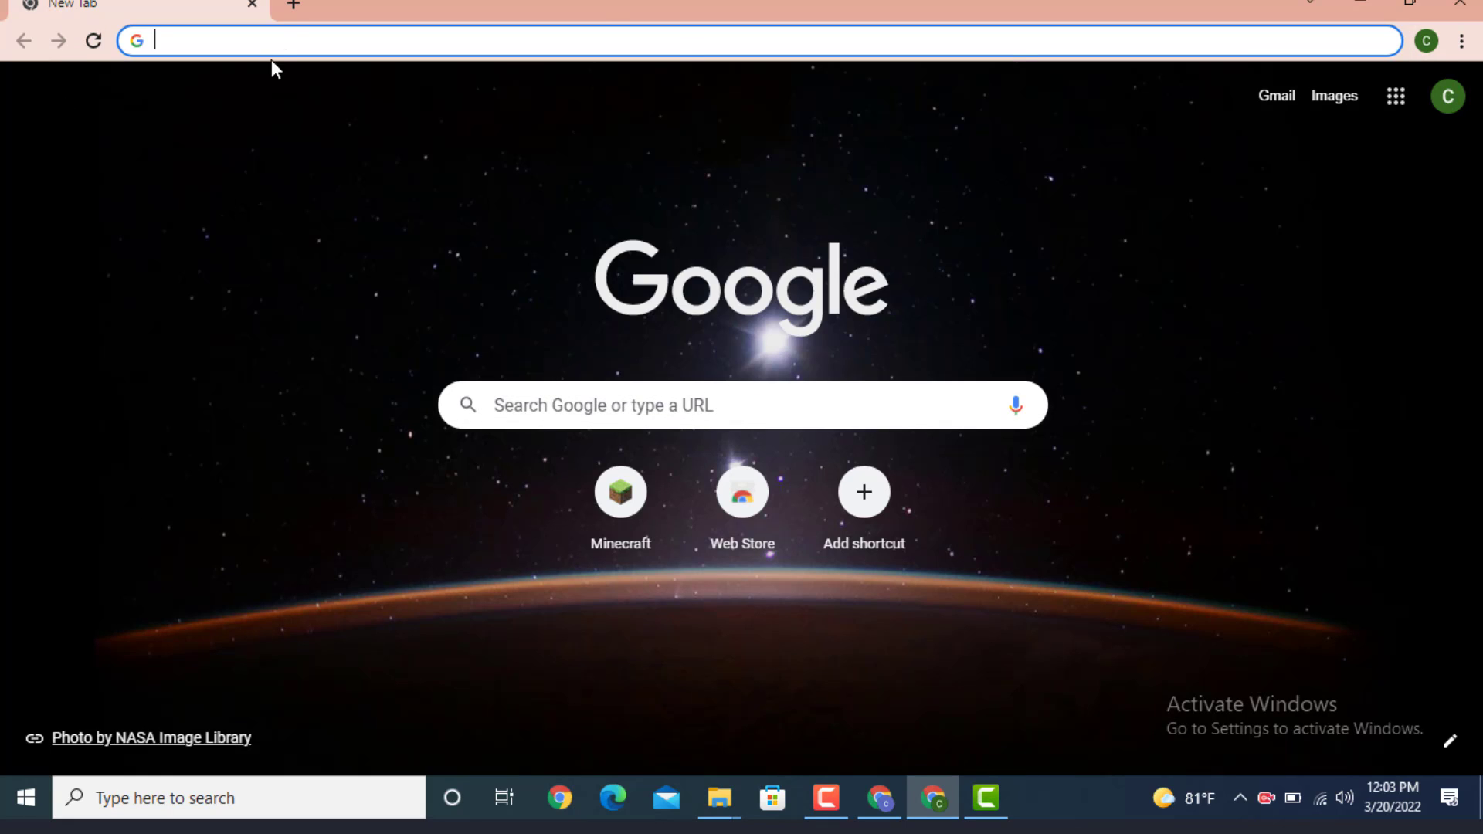
{"action": "type", "text": "www.mortalkombat.com"}
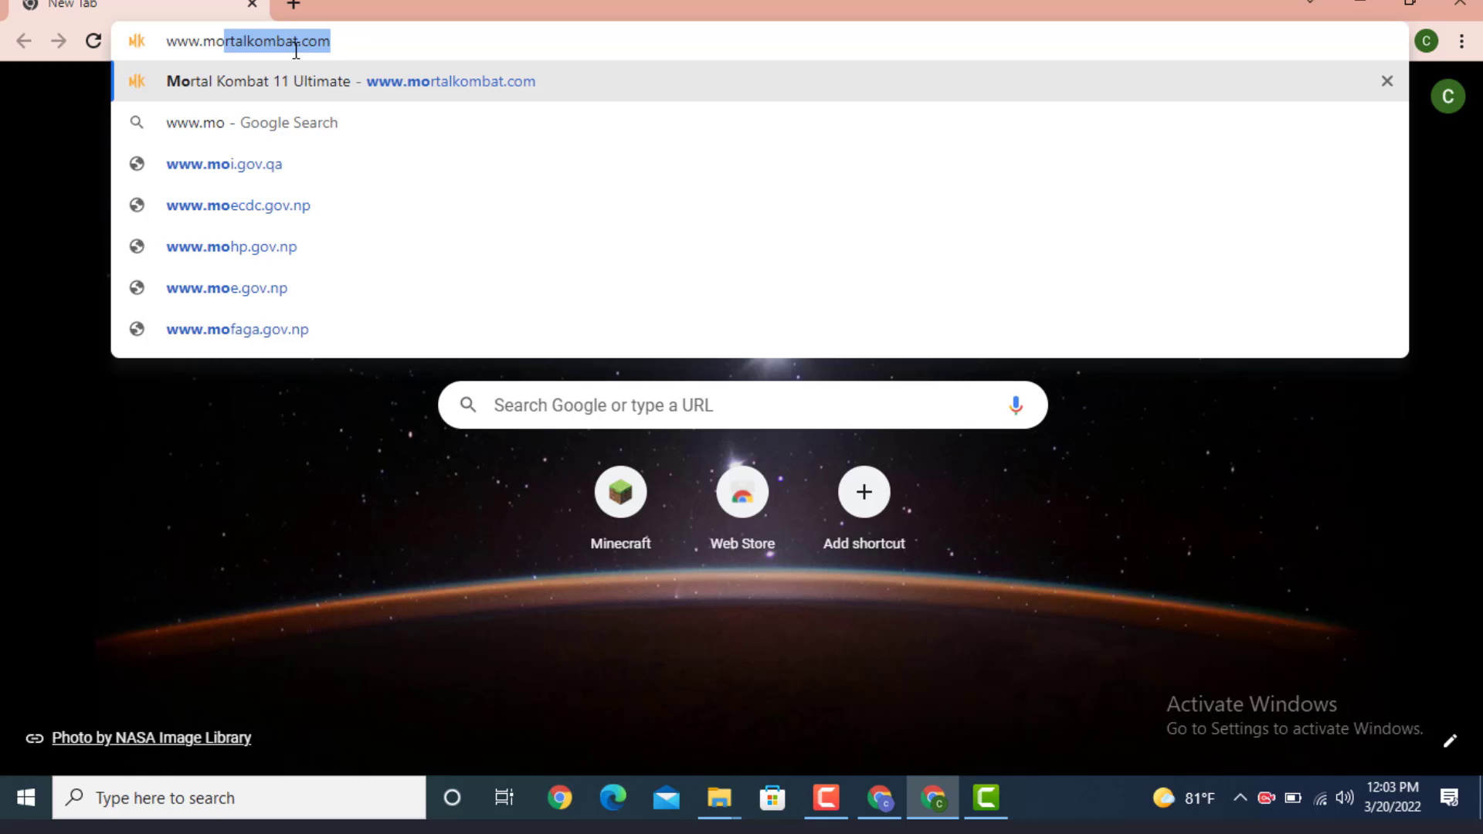
{"action": "key", "text": "Return"}
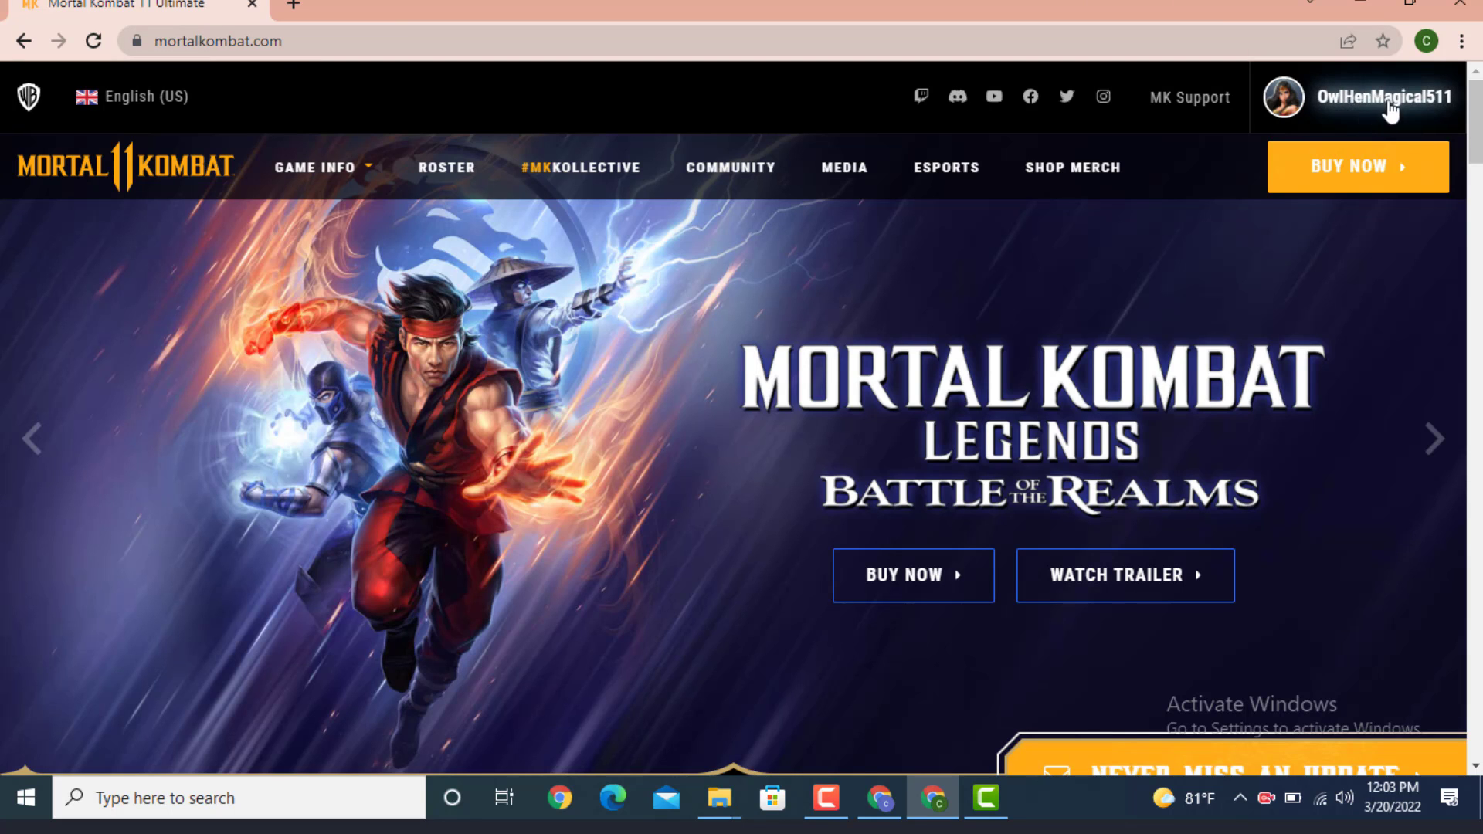
Step: Choose Account settings from the signed-in username's header dropdown
{"action": "left_click", "coordinate": [1364, 102]}
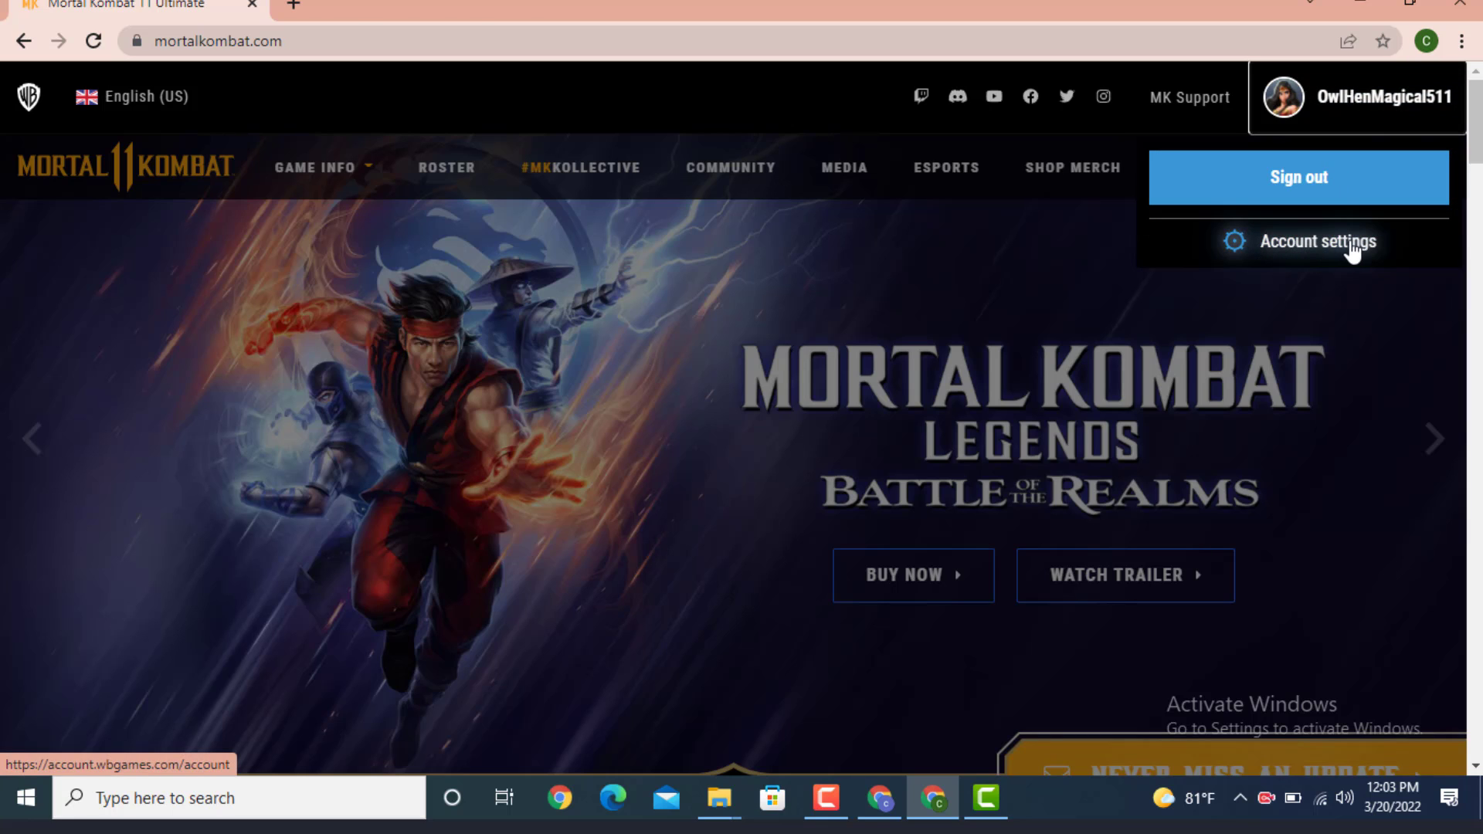
{"action": "left_click", "coordinate": [1355, 246]}
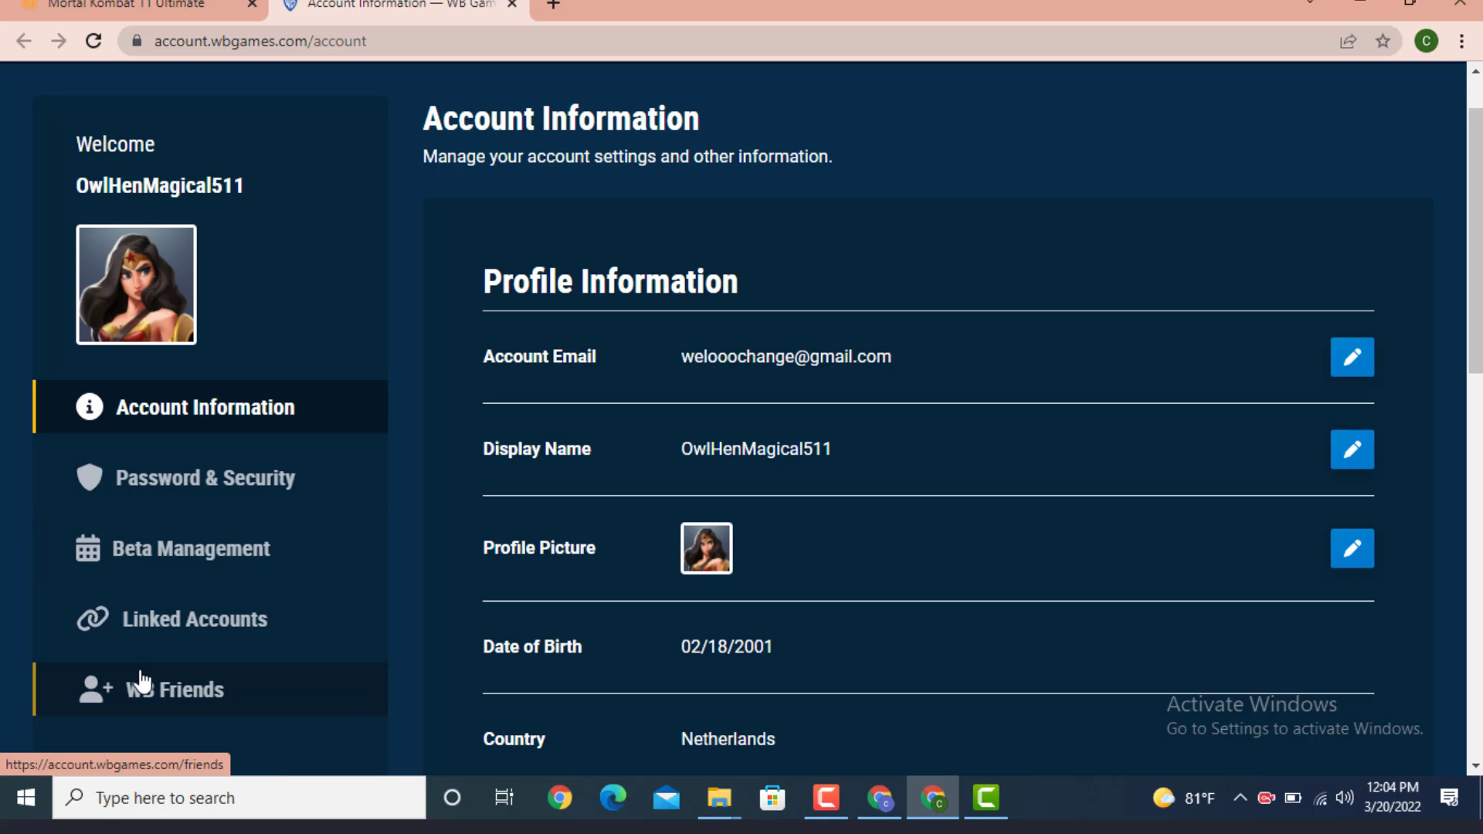
Step: Select Password & Security in the account settings sidebar
{"action": "left_click", "coordinate": [184, 506]}
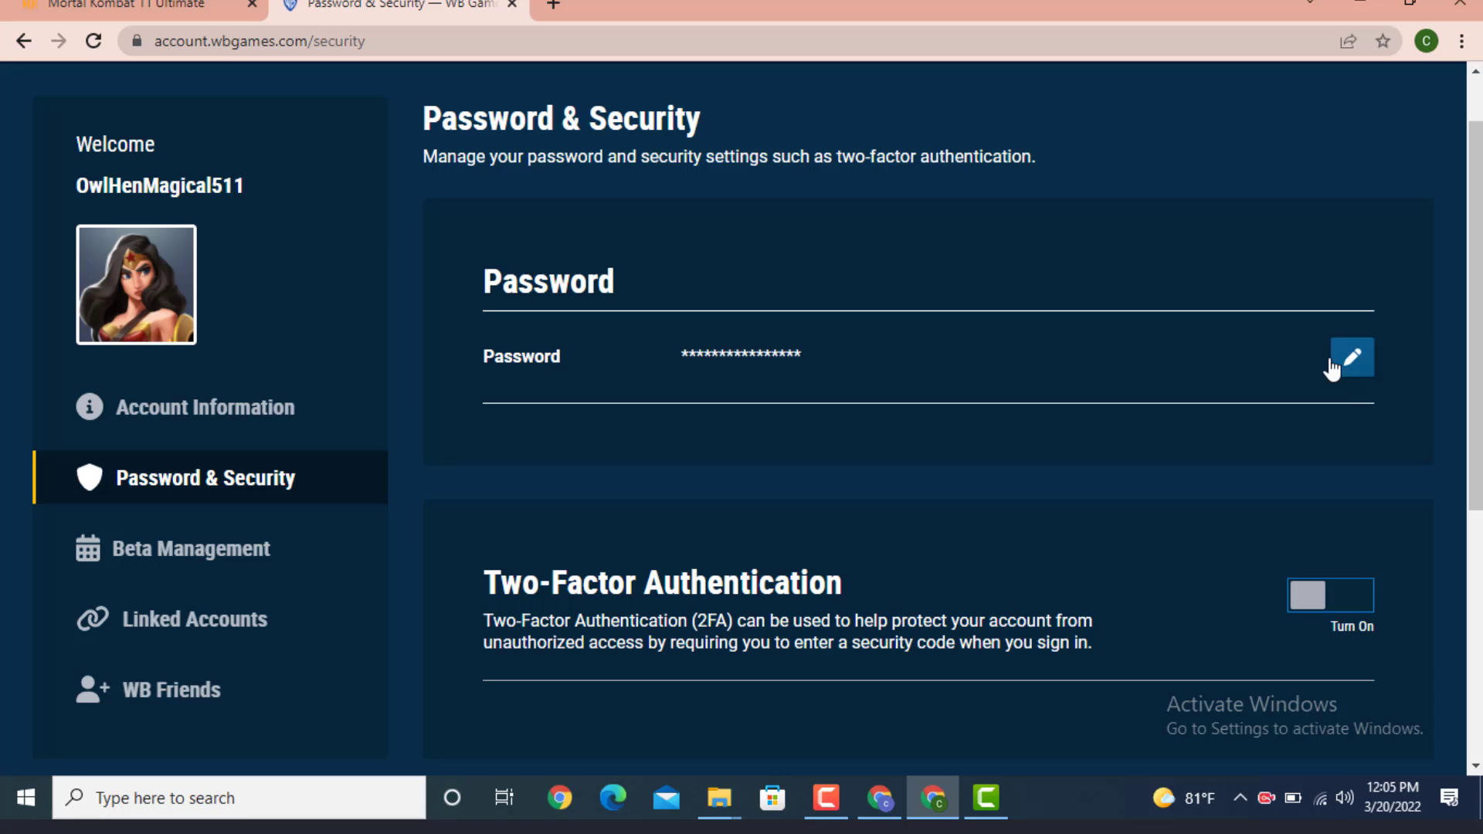
Step: Open the Update Your Password form with the edit button beside Password
{"action": "left_click", "coordinate": [1358, 369]}
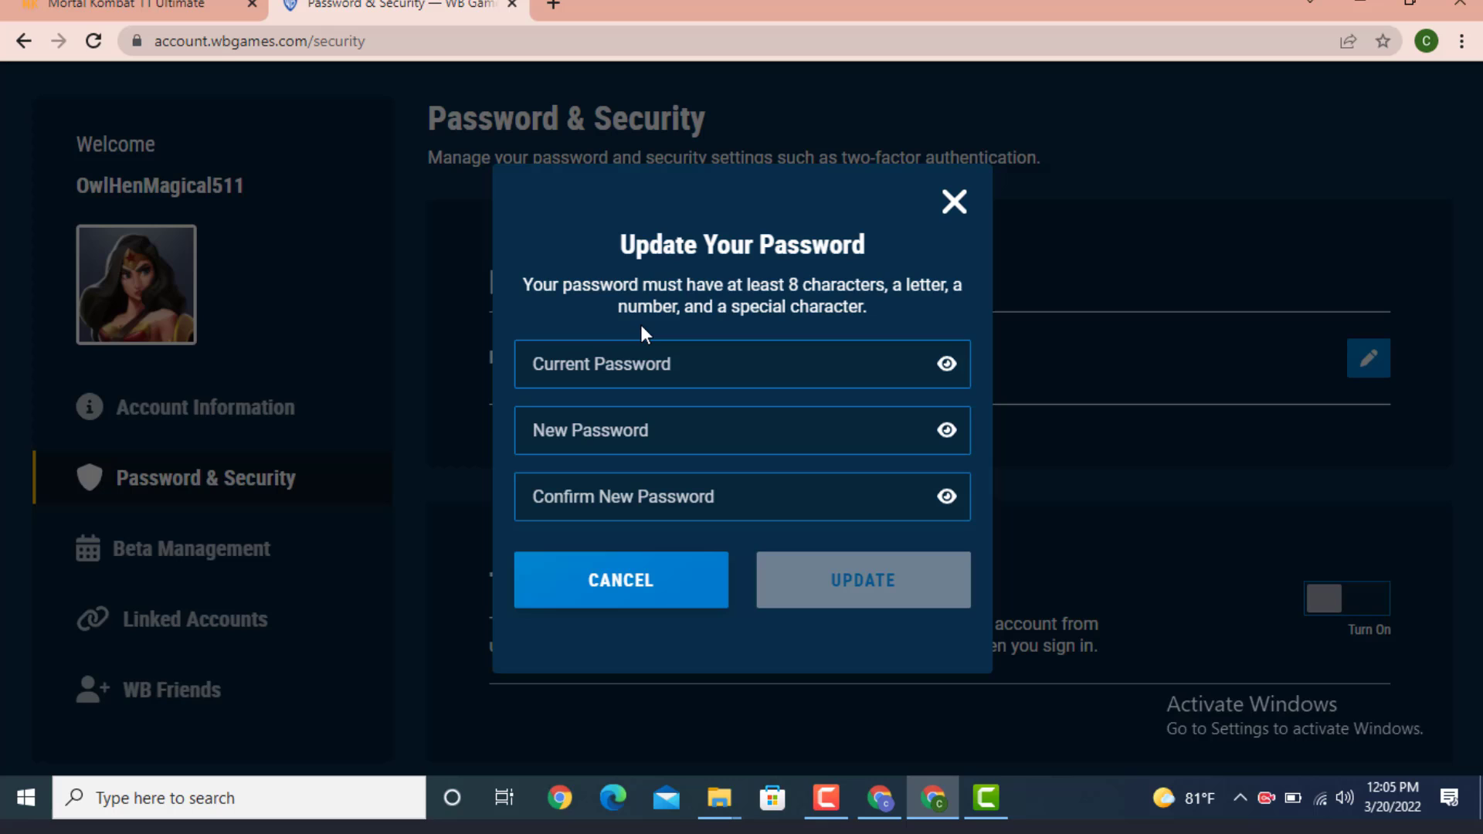
Step: Paste the current password, then paste the new password into New and Confirm fields
{"action": "left_click", "coordinate": [621, 369]}
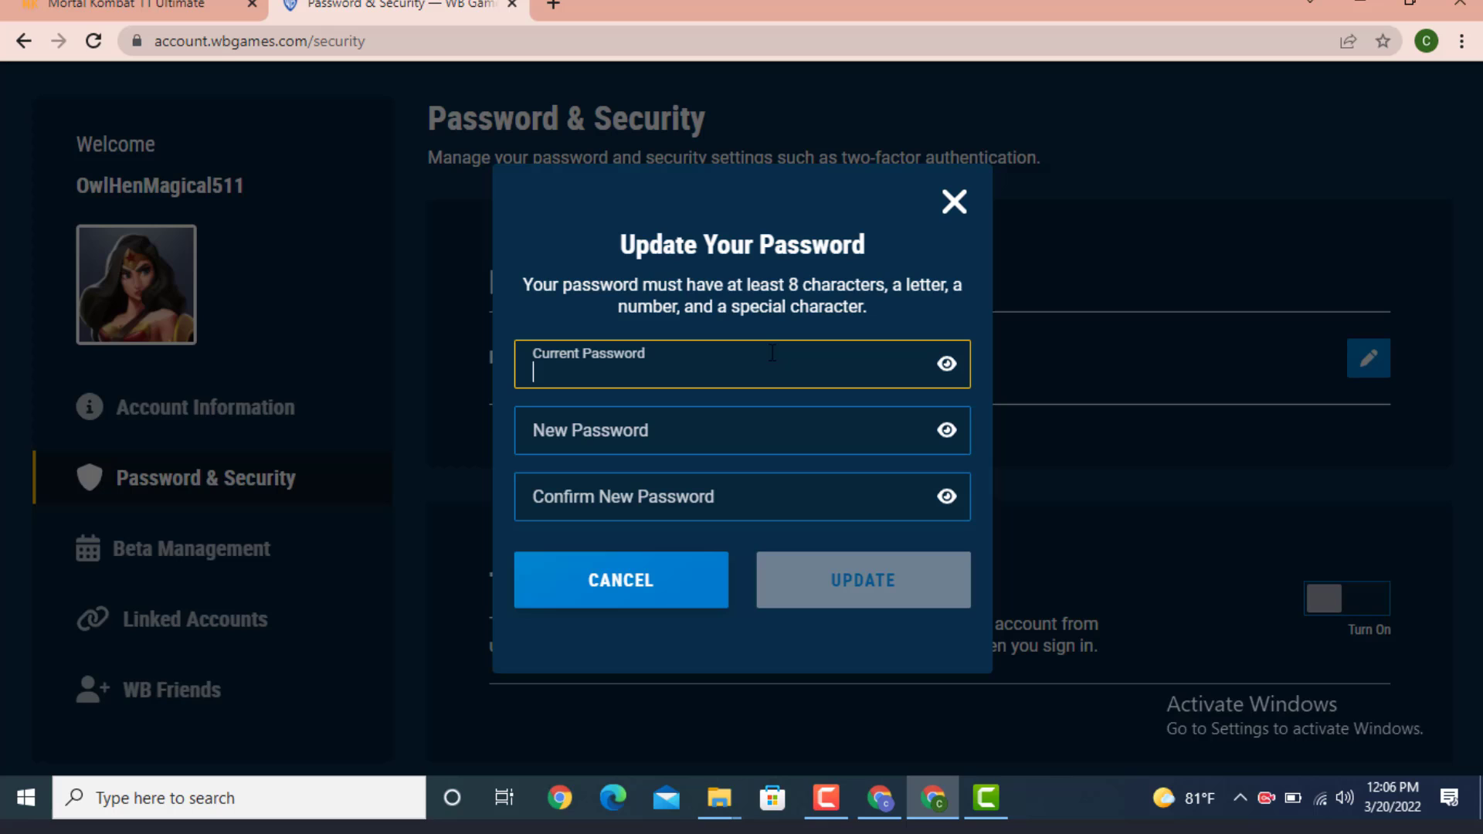
{"action": "key", "text": "ctrl+v"}
{"action": "left_click", "coordinate": [771, 419]}
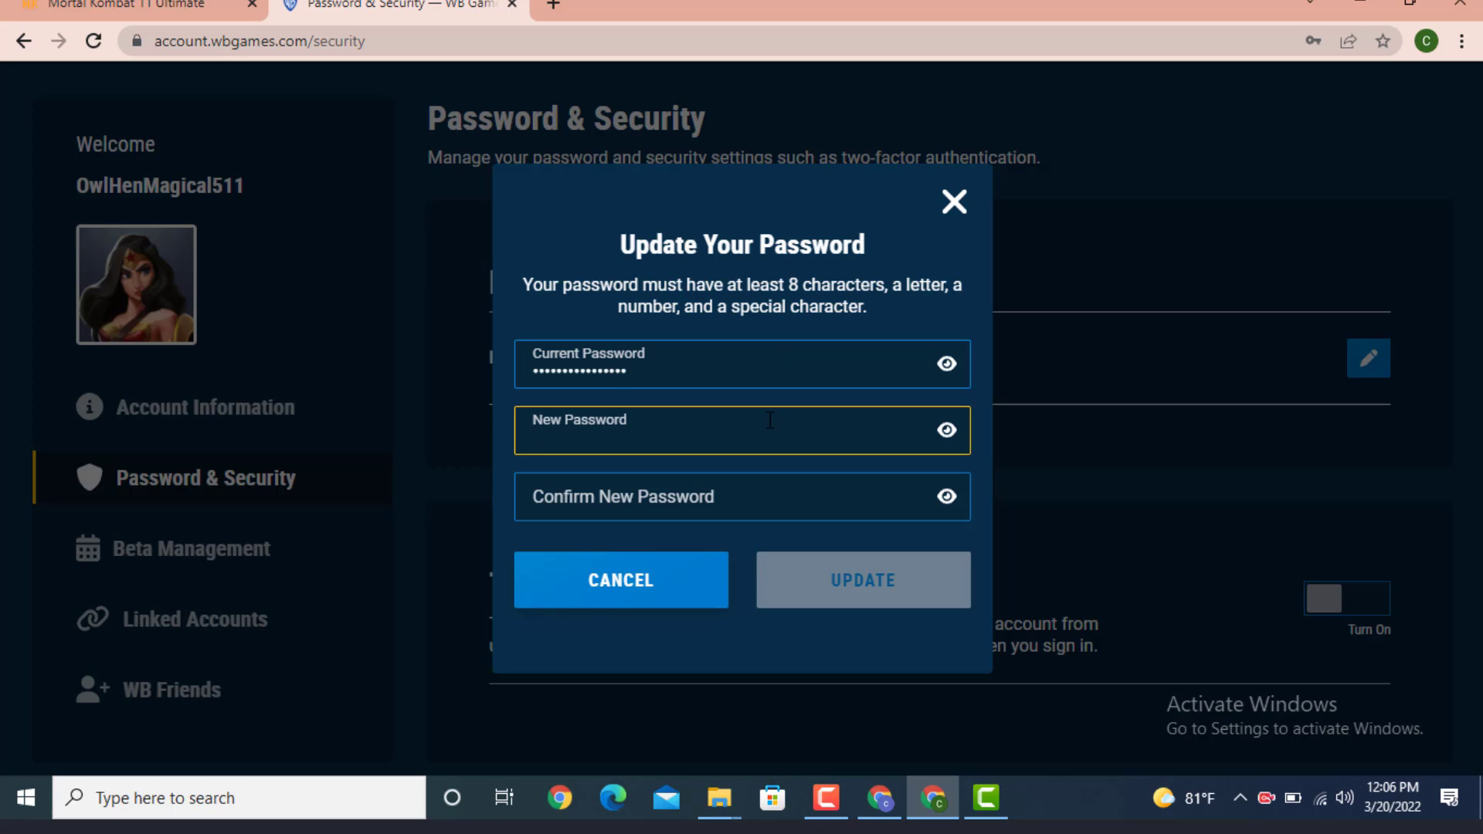
{"action": "key", "text": "ctrl+v"}
{"action": "left_click", "coordinate": [715, 497]}
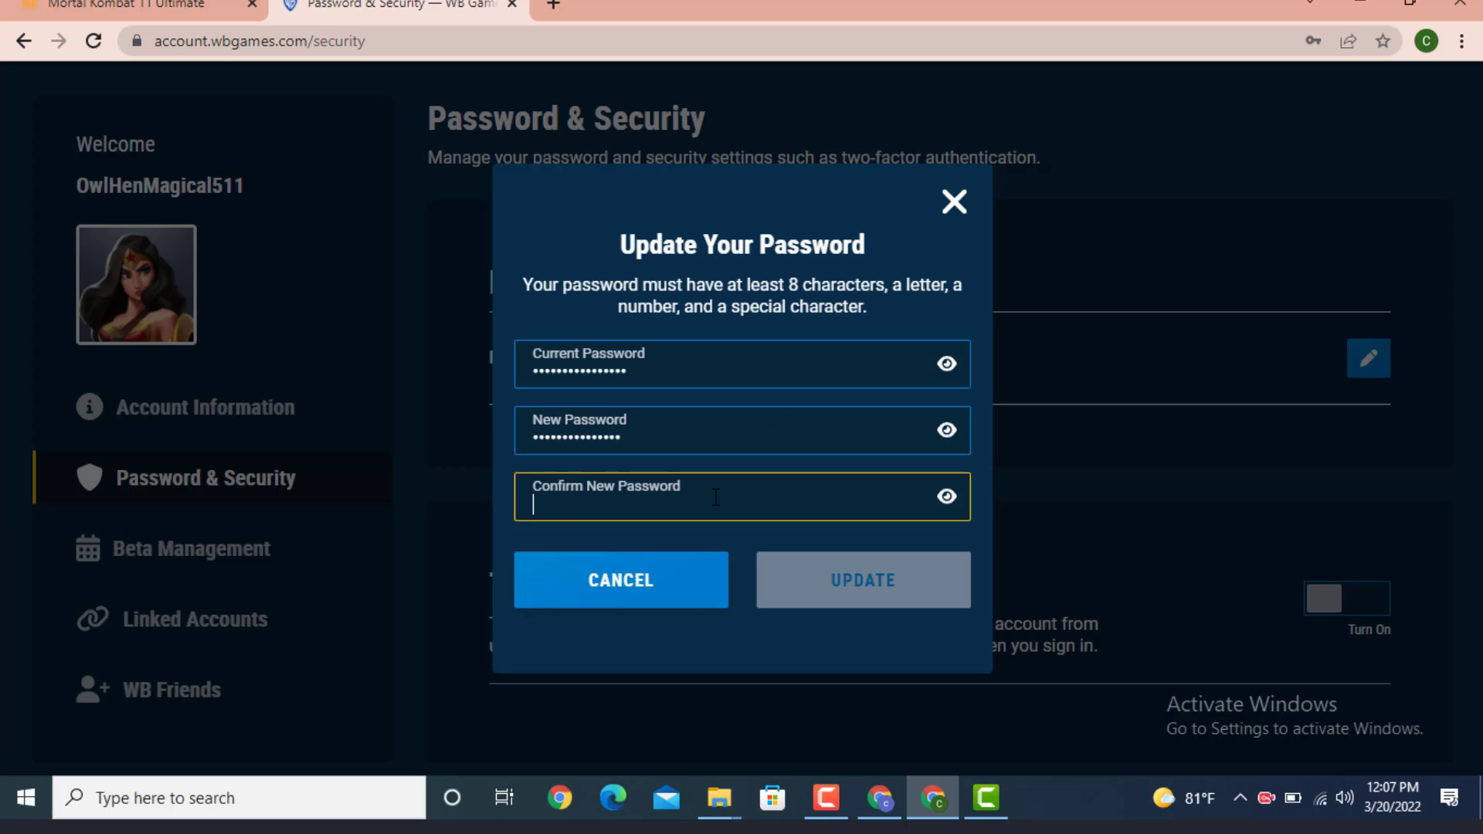
{"action": "key", "text": "ctrl+v"}
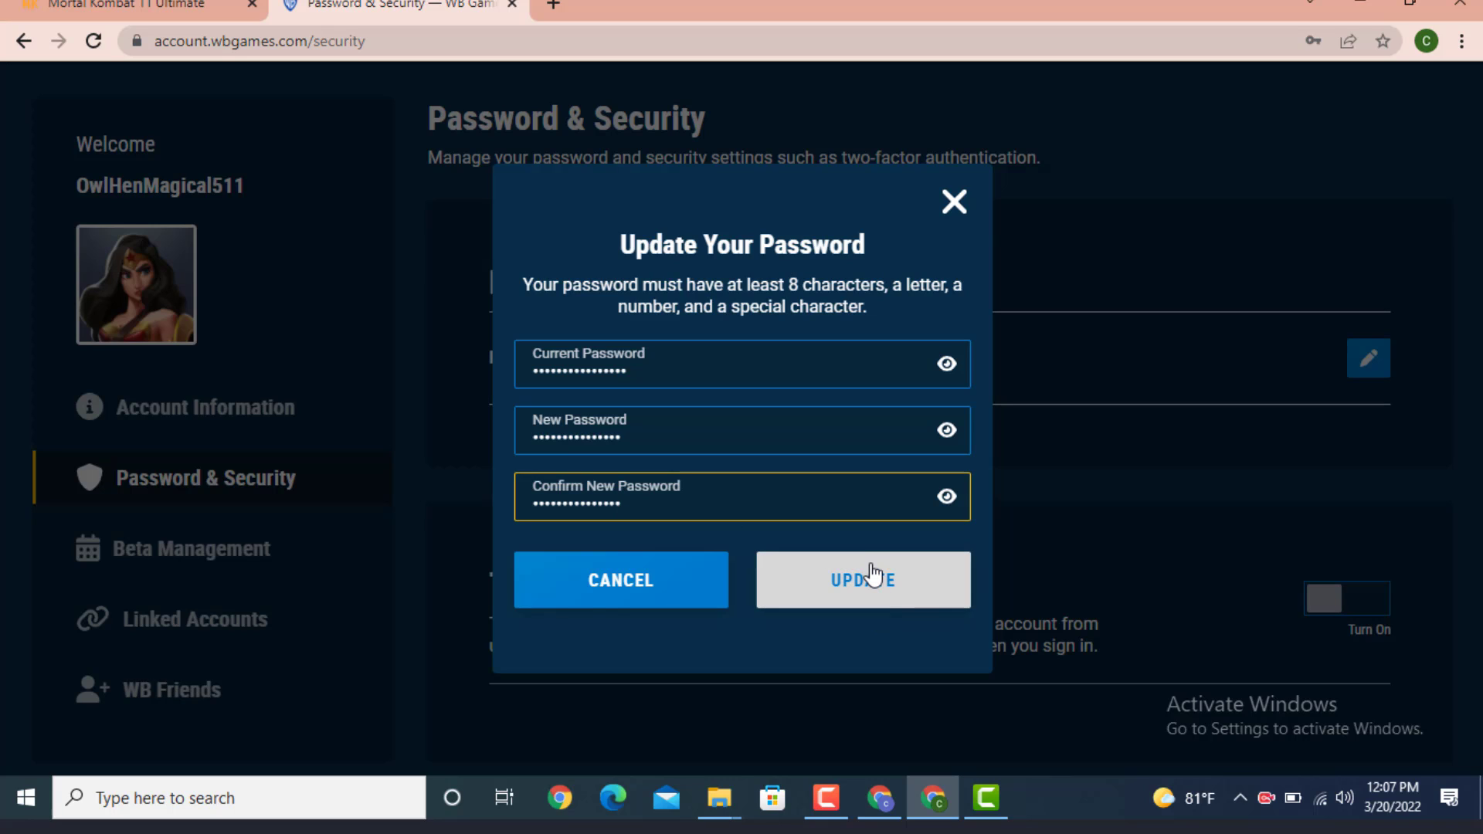
Step: Submit the password update and close the Success confirmation
{"action": "left_click", "coordinate": [839, 588]}
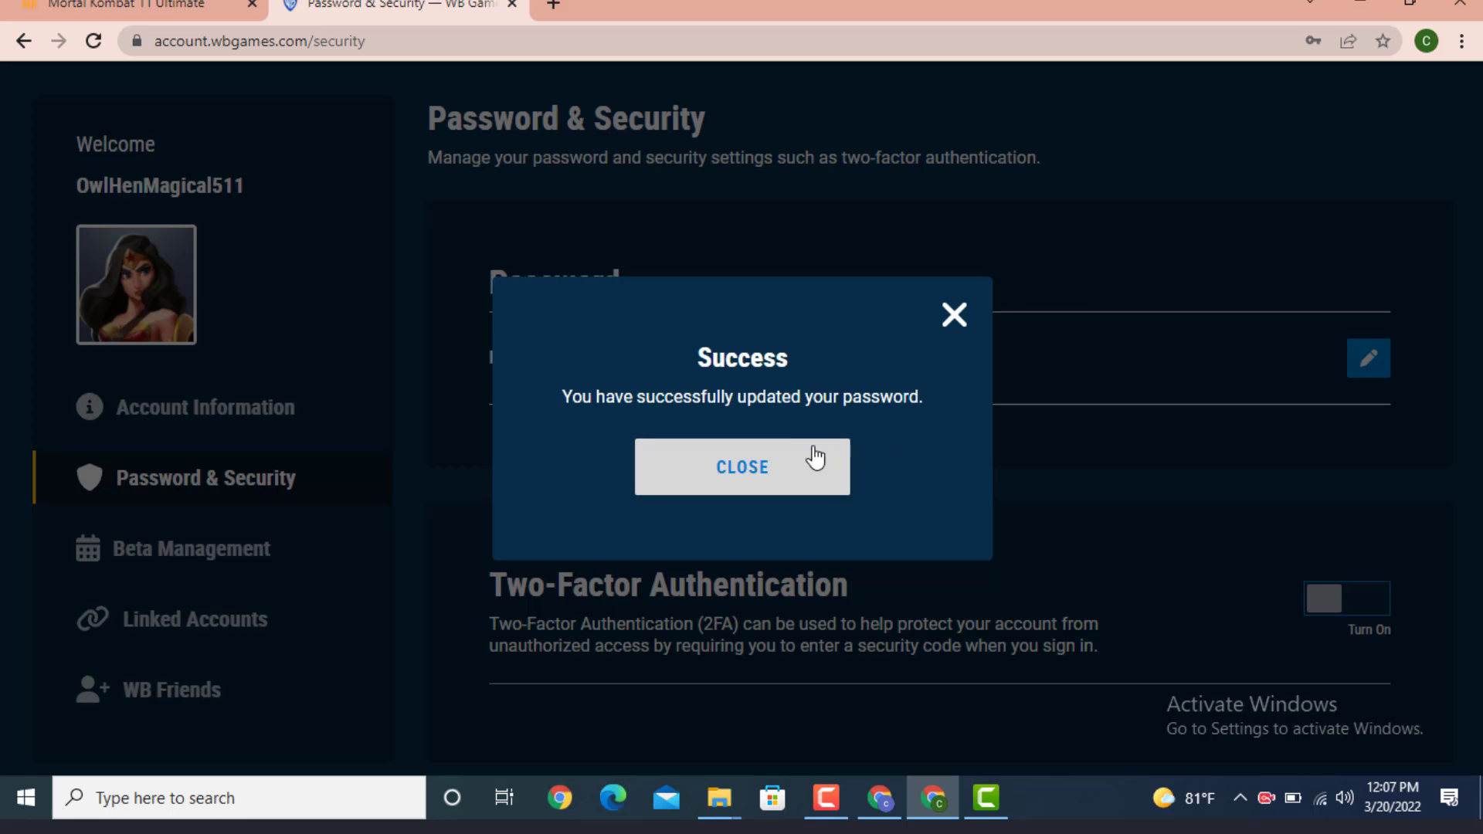
{"action": "left_click", "coordinate": [789, 468]}
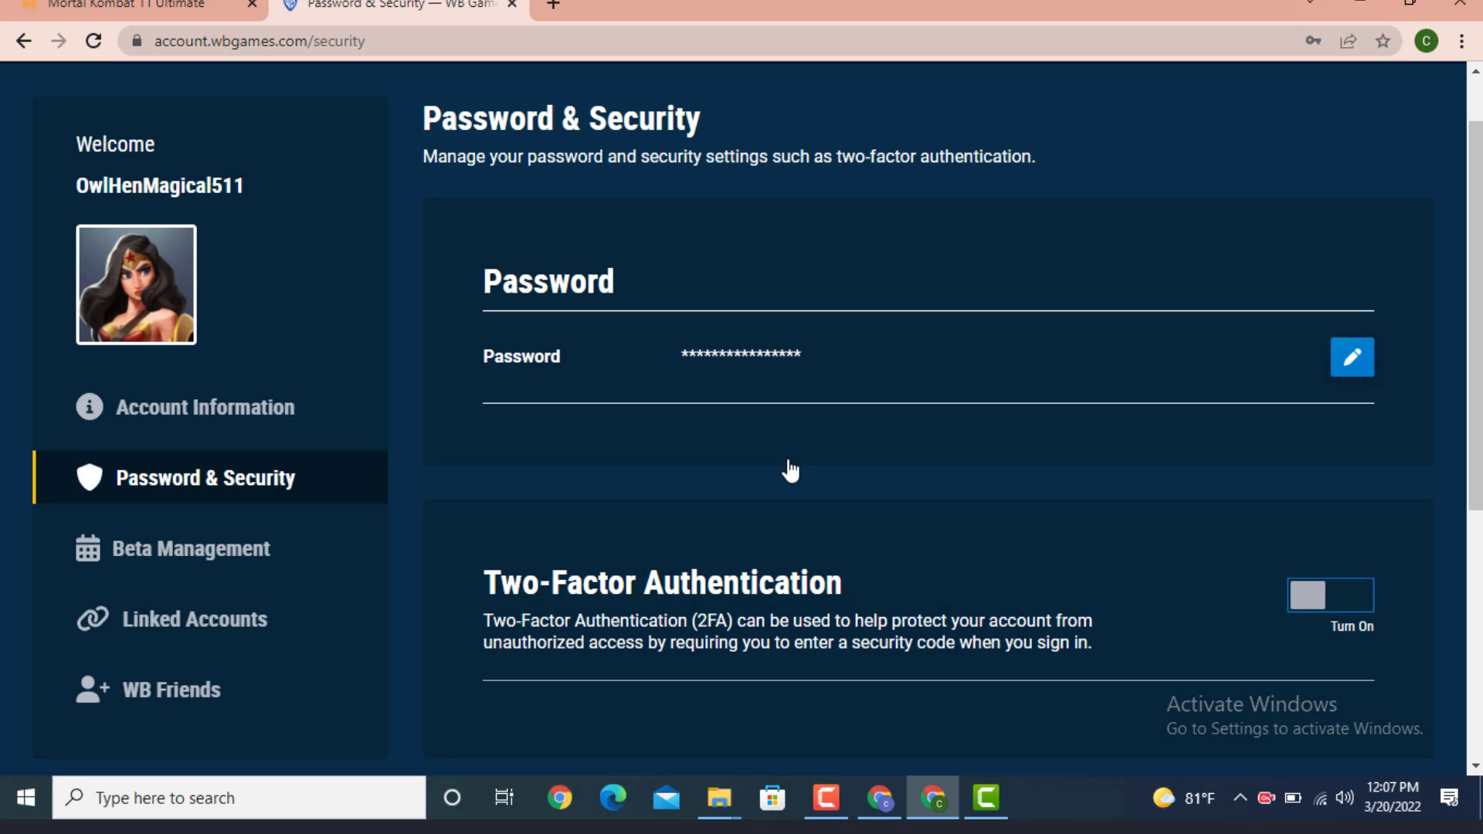